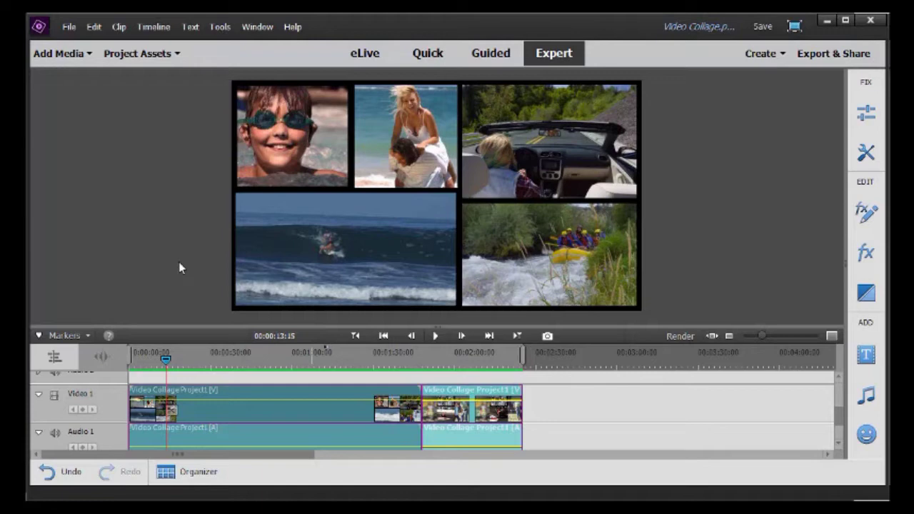
Rewind to 00:00:00:00, play the collage movie, then jump ahead to about 1:45
{"action": "left_click_drag", "start_coordinate": [171, 366], "coordinate": [126, 377]}
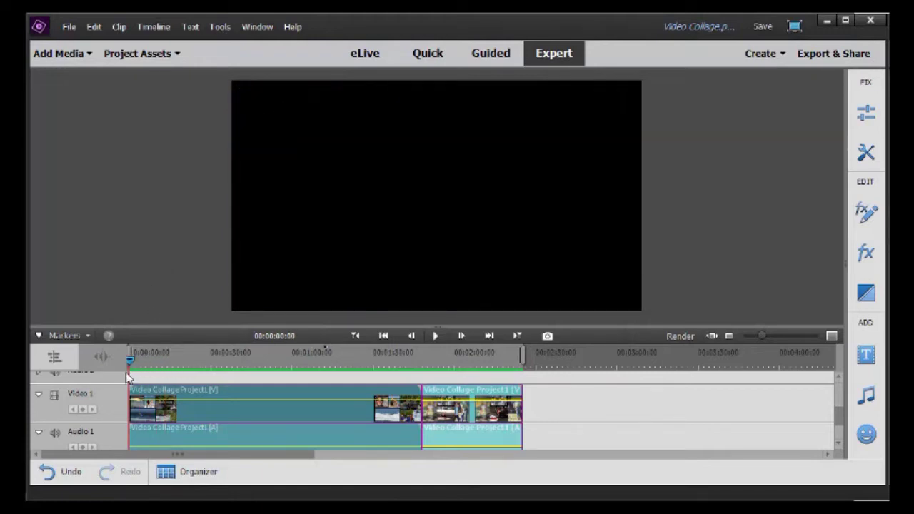
{"action": "left_click", "coordinate": [436, 337]}
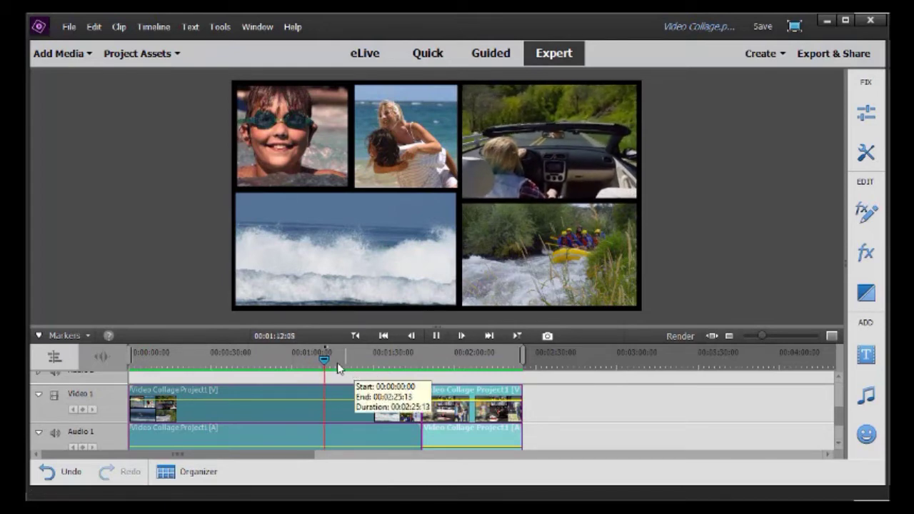
{"action": "left_click_drag", "start_coordinate": [328, 359], "coordinate": [419, 391]}
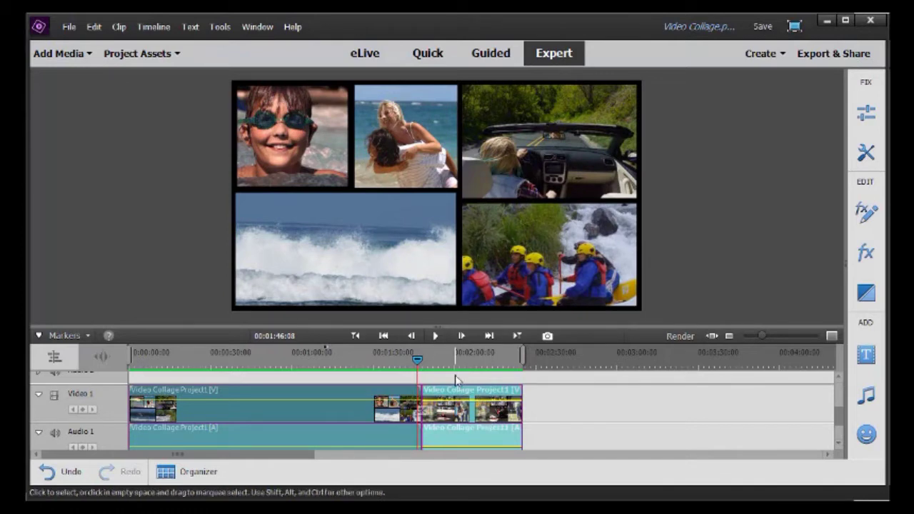
Play the second collage clip from just before 1:47 through to the end of the sequence
{"action": "left_click", "coordinate": [436, 338]}
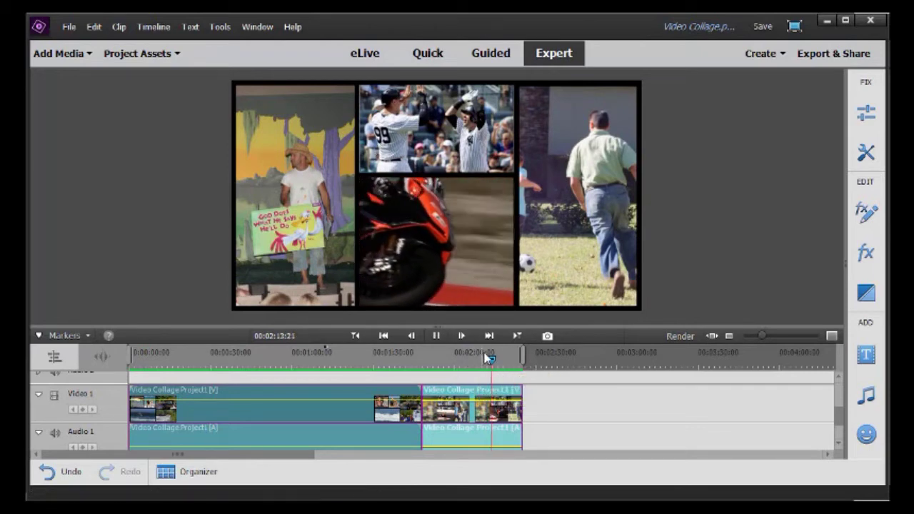
{"action": "left_click", "coordinate": [422, 364]}
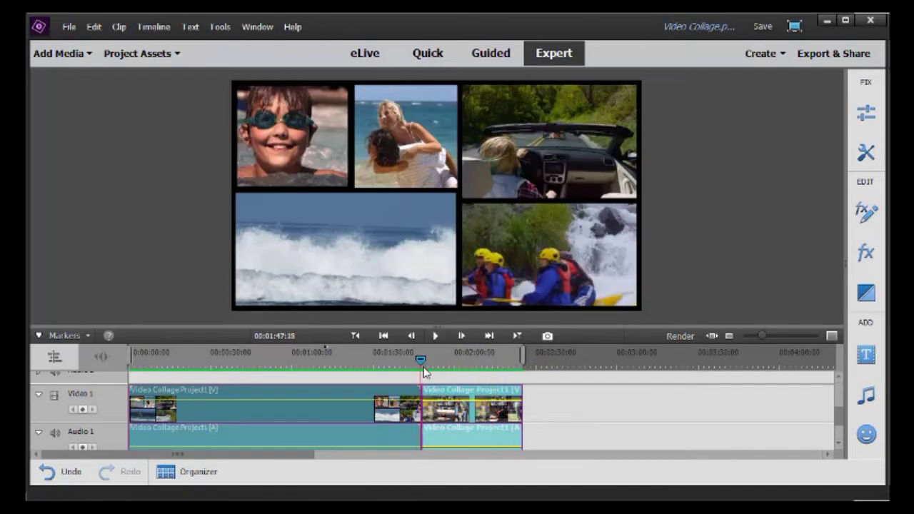
{"action": "key", "text": "Left"}
{"action": "key", "text": "Left"}
{"action": "key", "text": "Left"}
{"action": "key", "text": "Left"}
{"action": "key", "text": "Left"}
{"action": "key", "text": "Left"}
{"action": "key", "text": "Left"}
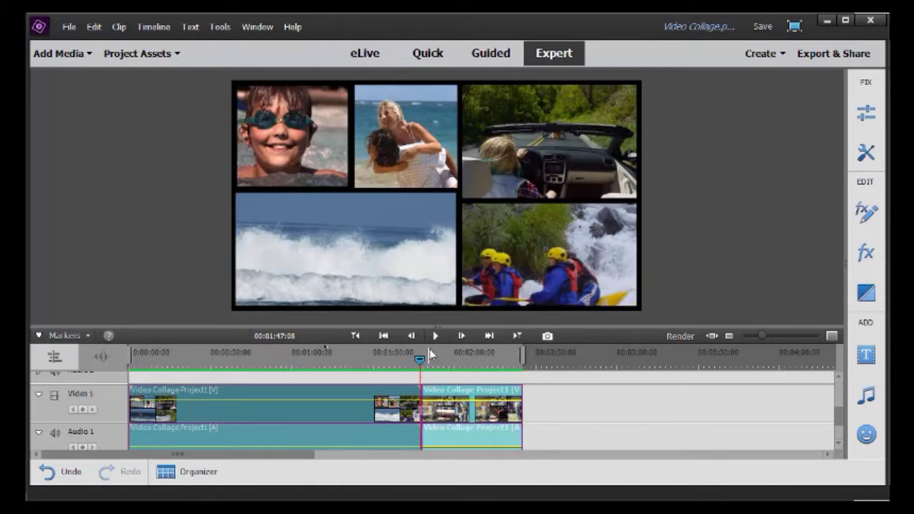
{"action": "left_click", "coordinate": [436, 335]}
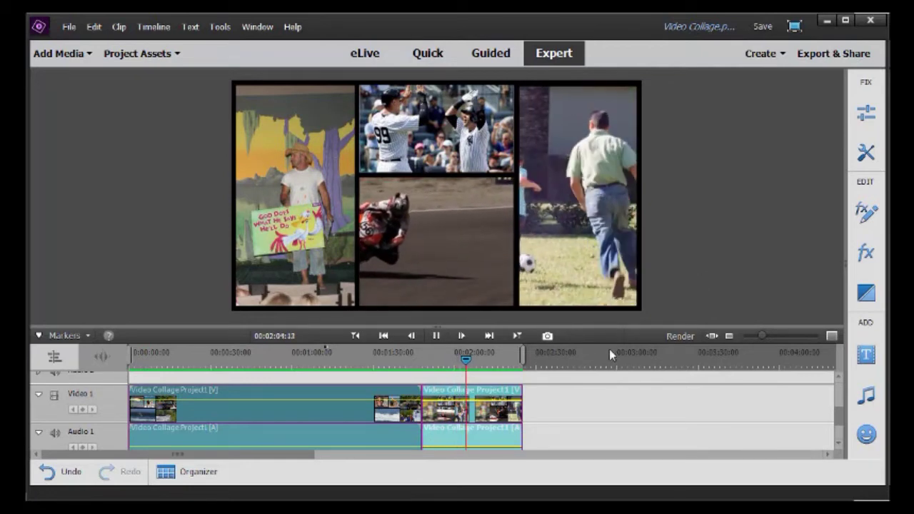
{"action": "left_click", "coordinate": [564, 372]}
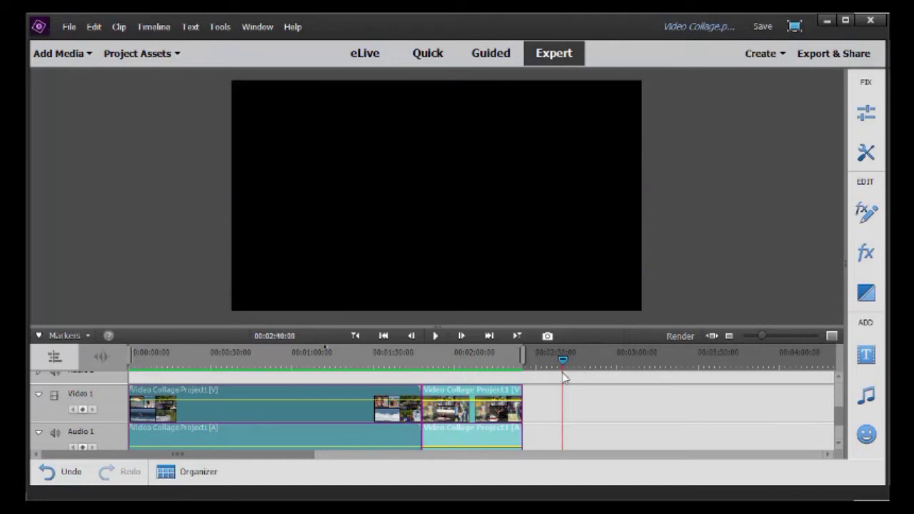
Create a new video collage and apply the four-panel Grid 4 template
{"action": "left_click", "coordinate": [762, 54]}
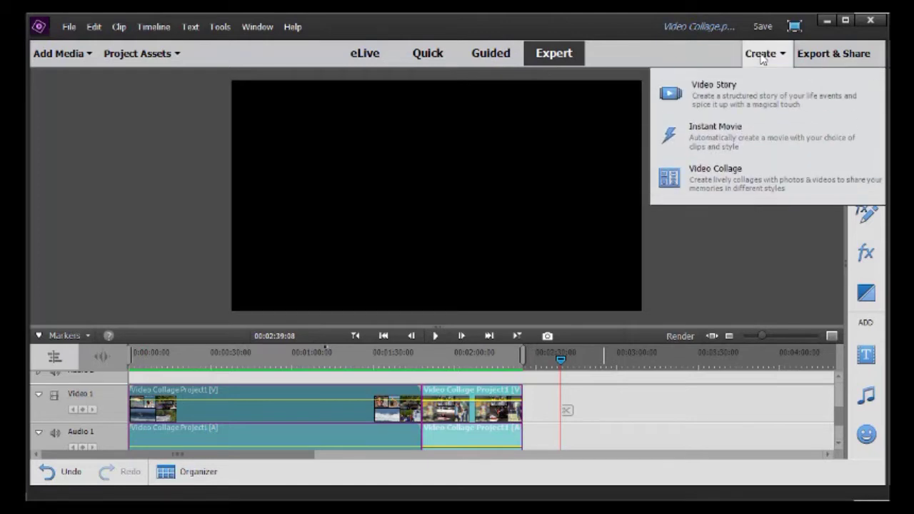
{"action": "left_click", "coordinate": [740, 185]}
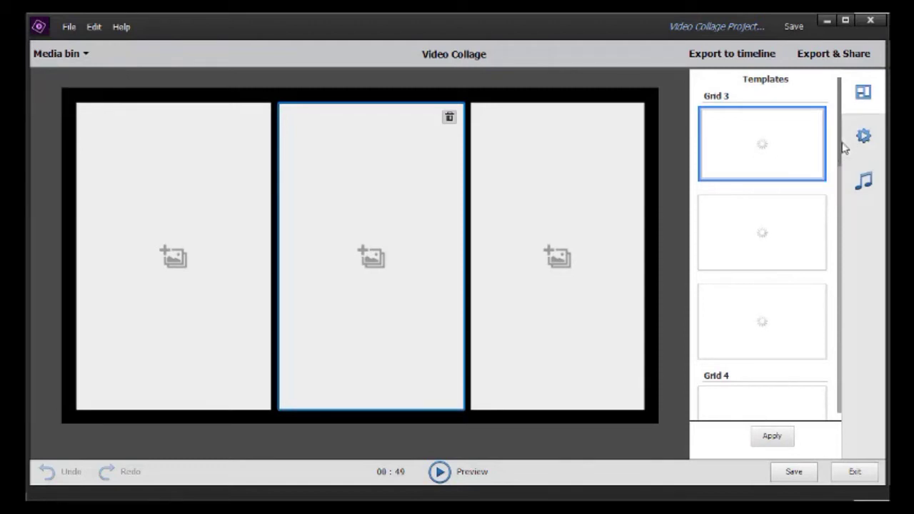
{"action": "left_click_drag", "start_coordinate": [839, 150], "coordinate": [842, 217]}
{"action": "scroll", "coordinate": [844, 187], "scroll_direction": "up", "scroll_amount": 1}
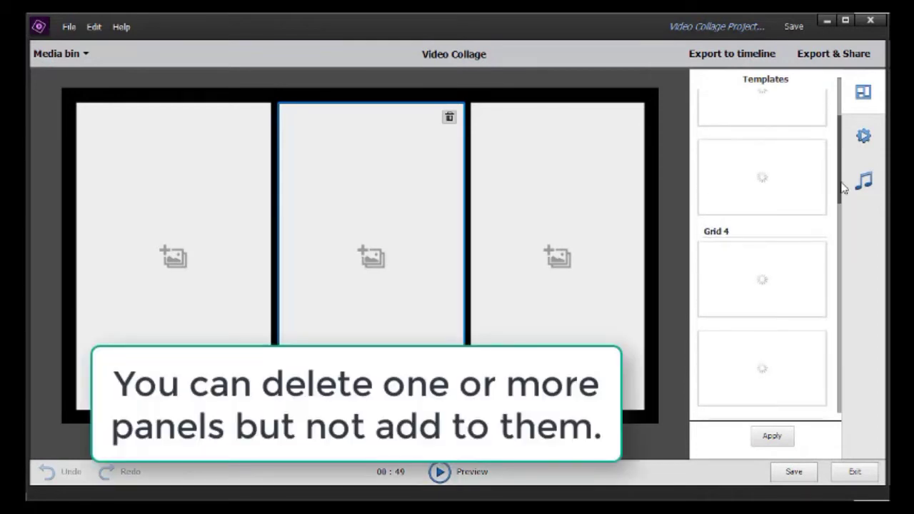
{"action": "scroll", "coordinate": [844, 192], "scroll_direction": "down", "scroll_amount": 3}
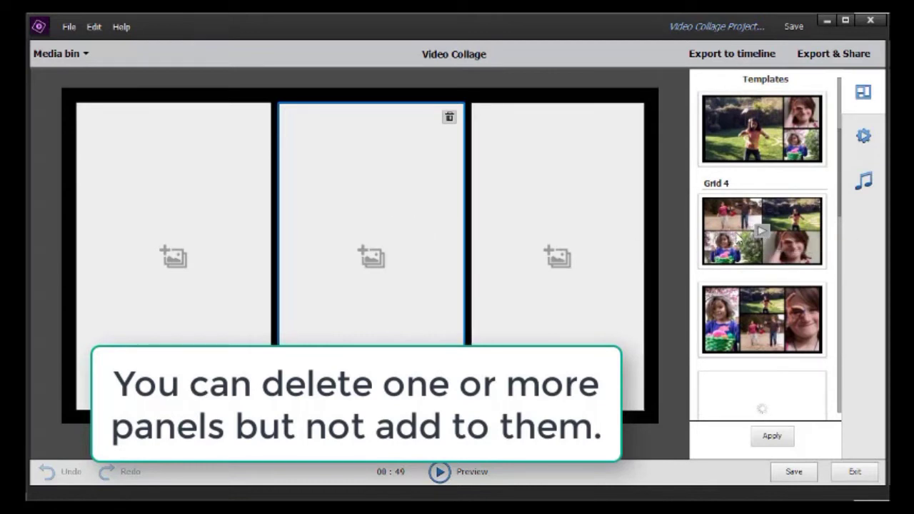
{"action": "left_click", "coordinate": [766, 232]}
{"action": "left_click", "coordinate": [773, 437]}
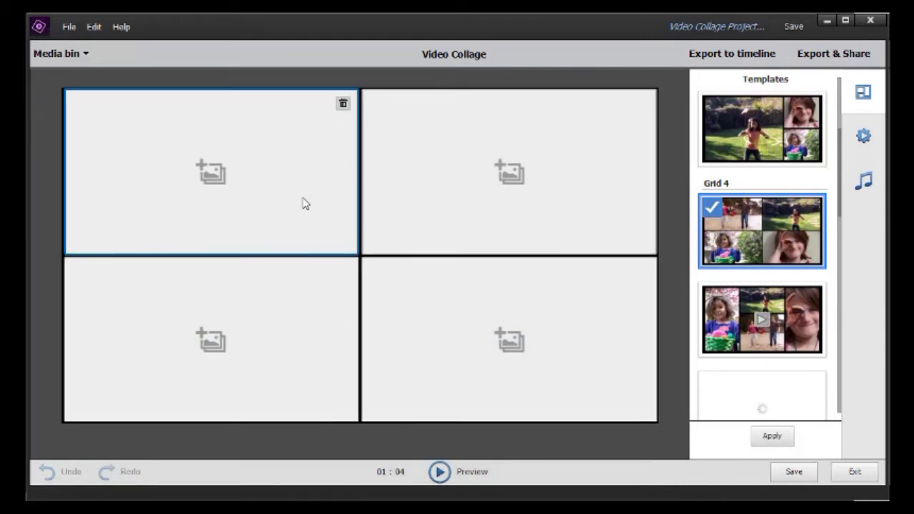
{"action": "left_click", "coordinate": [74, 57]}
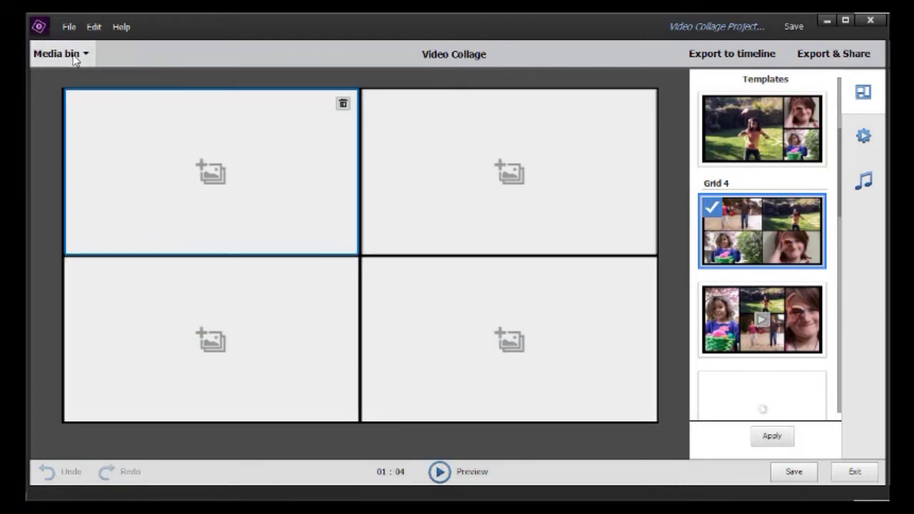
Import bridge1(0), Coke, Couple (1) and DSC_2898(0) from Cropped Pictures into the media bin
{"action": "left_click", "coordinate": [140, 175]}
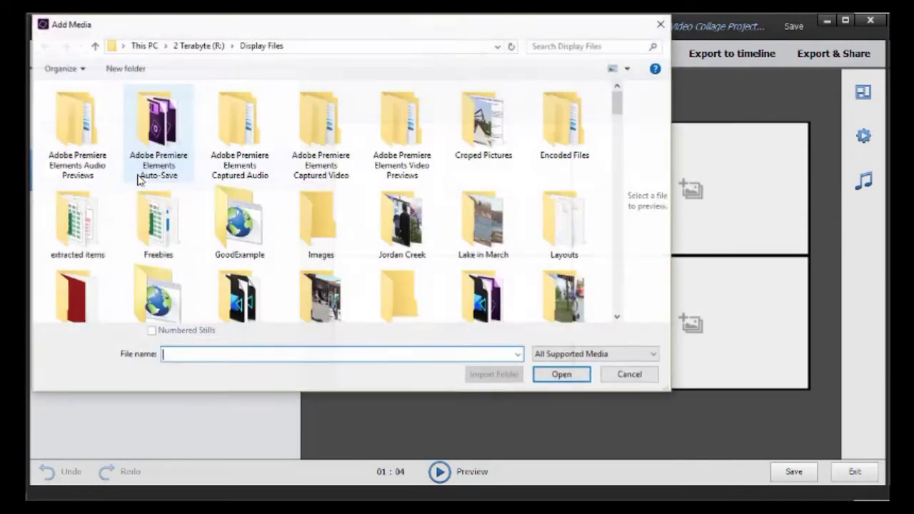
{"action": "left_click", "coordinate": [481, 151]}
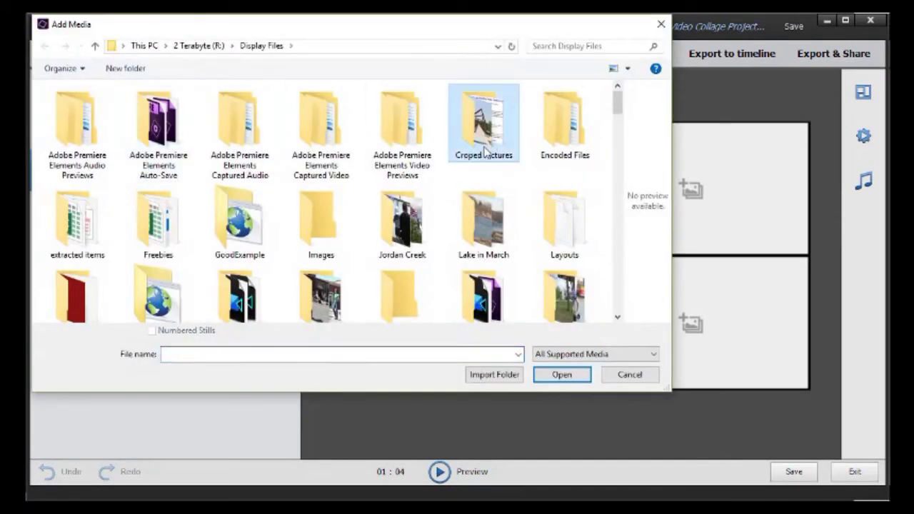
{"action": "double_click", "coordinate": [485, 152]}
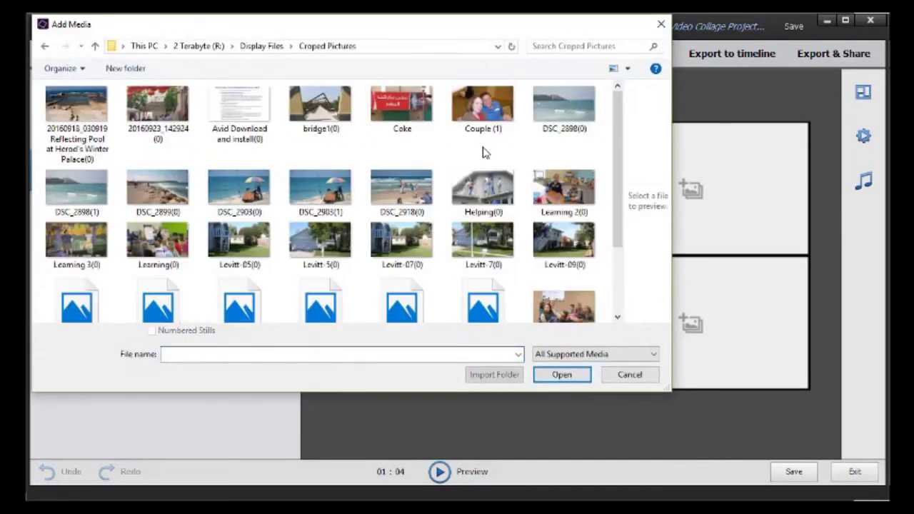
{"action": "left_click", "coordinate": [327, 115]}
{"action": "left_click", "coordinate": [402, 108], "text": "ctrl"}
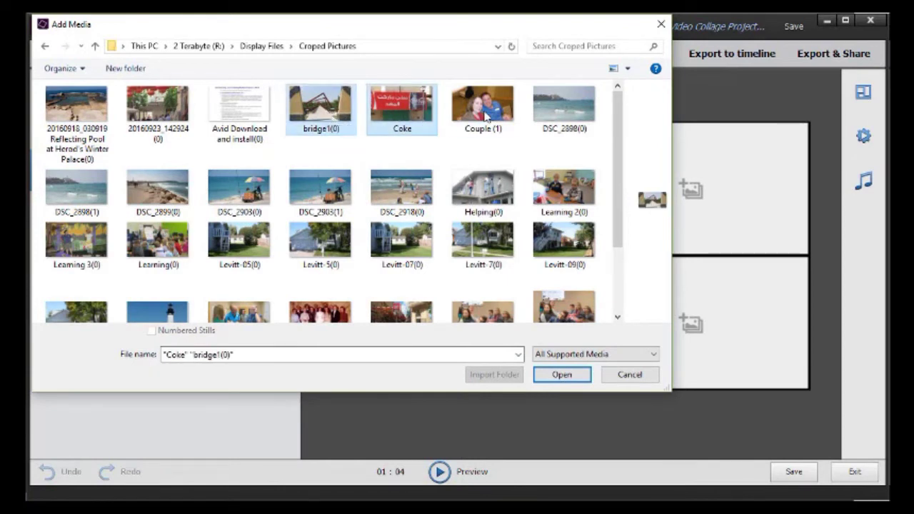
{"action": "left_click", "coordinate": [483, 108], "text": "ctrl"}
{"action": "left_click", "coordinate": [586, 120], "text": "ctrl"}
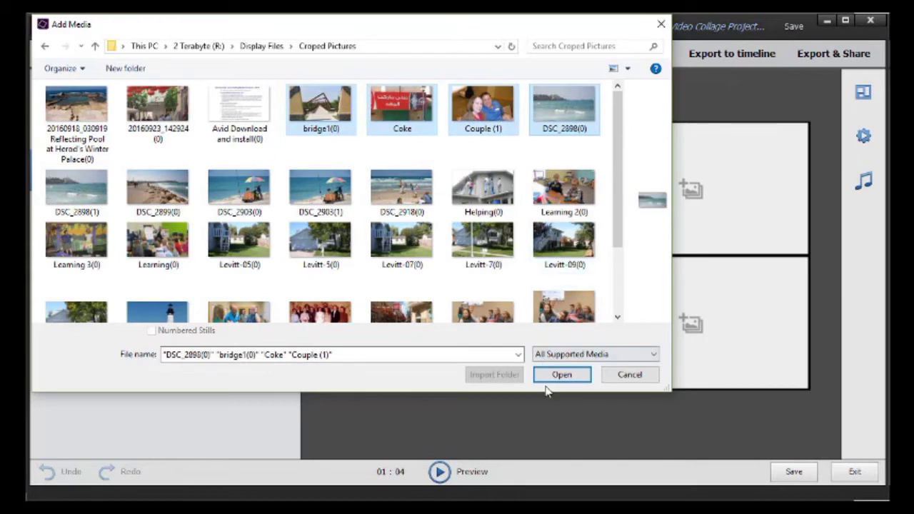
{"action": "left_click", "coordinate": [565, 374]}
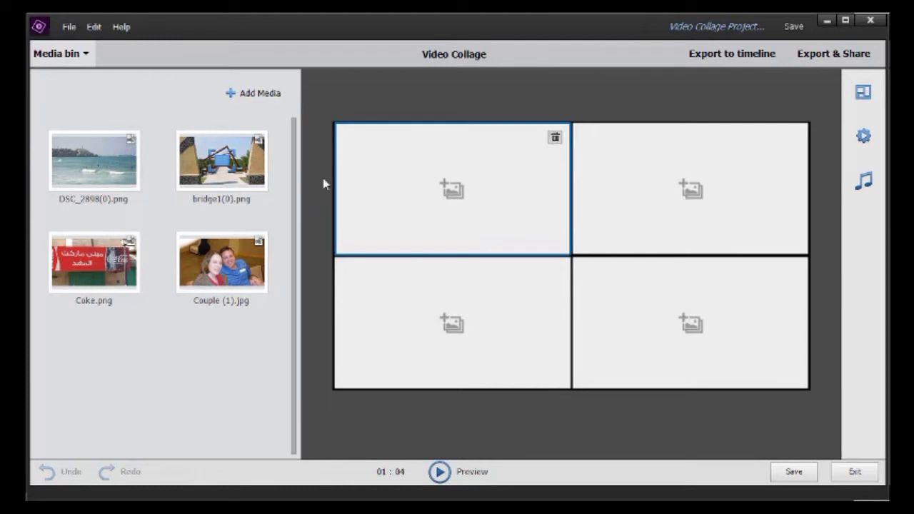
Drop the beach, bridge, Couple and Coke photos into the four Grid 4 cells in order
{"action": "left_click", "coordinate": [97, 166]}
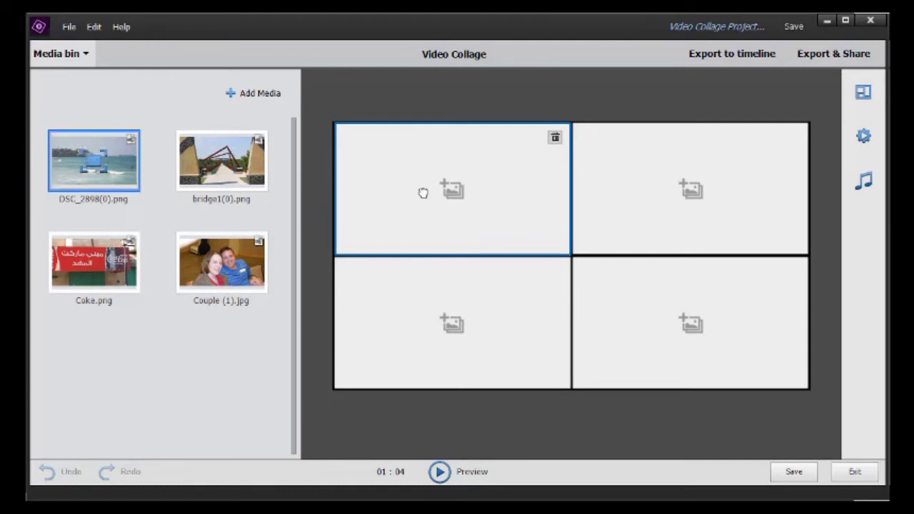
{"action": "left_click_drag", "start_coordinate": [421, 193], "coordinate": [421, 193]}
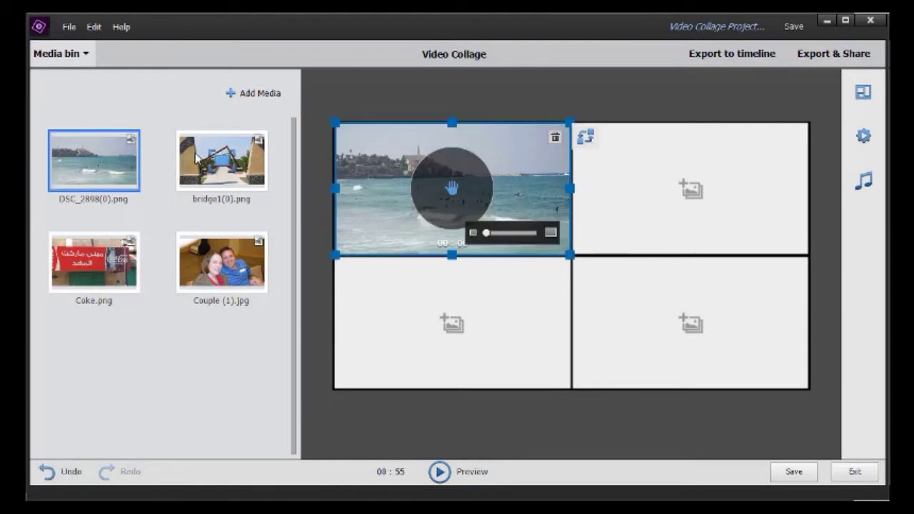
{"action": "left_click_drag", "start_coordinate": [229, 165], "coordinate": [654, 194]}
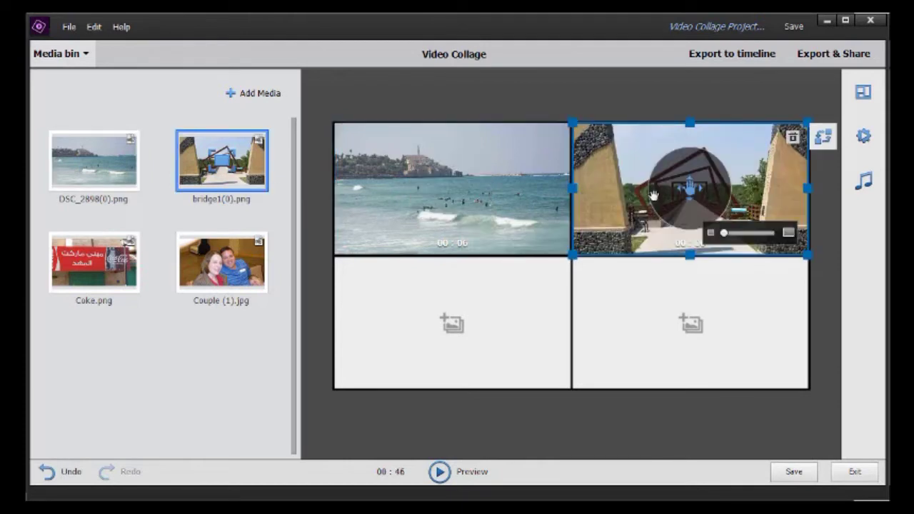
{"action": "left_click", "coordinate": [404, 323]}
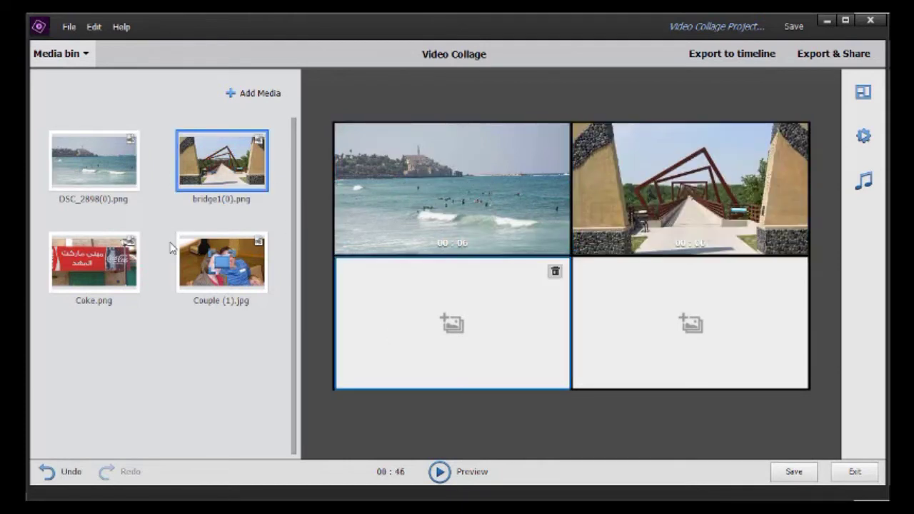
{"action": "left_click_drag", "start_coordinate": [225, 273], "coordinate": [388, 310]}
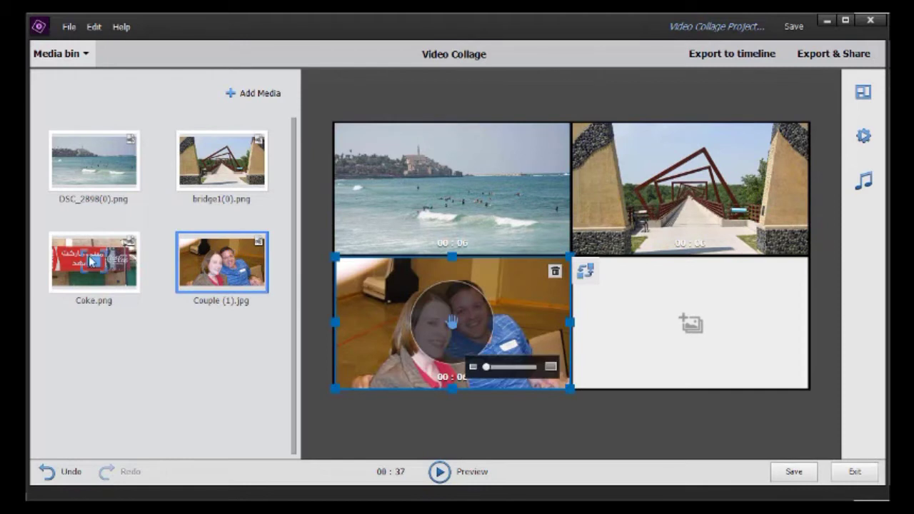
{"action": "left_click", "coordinate": [648, 304]}
{"action": "left_click_drag", "start_coordinate": [94, 261], "coordinate": [647, 321]}
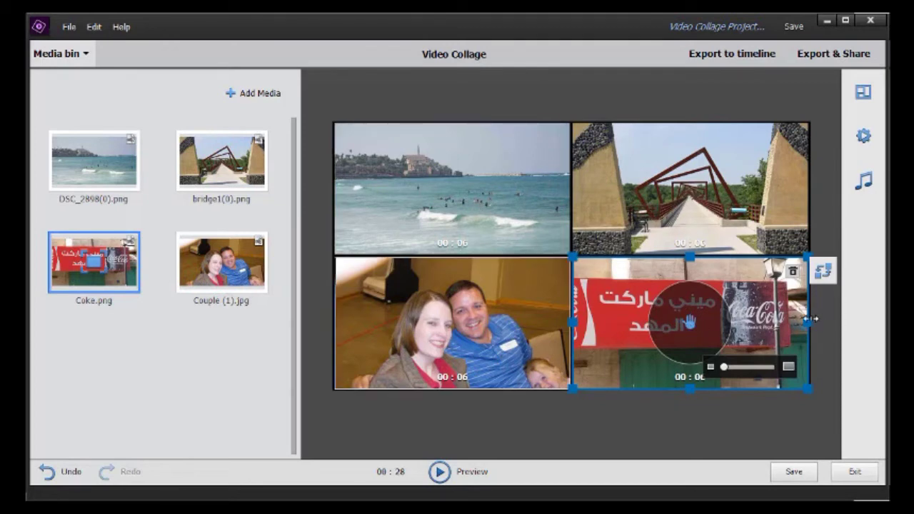
{"action": "left_click", "coordinate": [825, 275]}
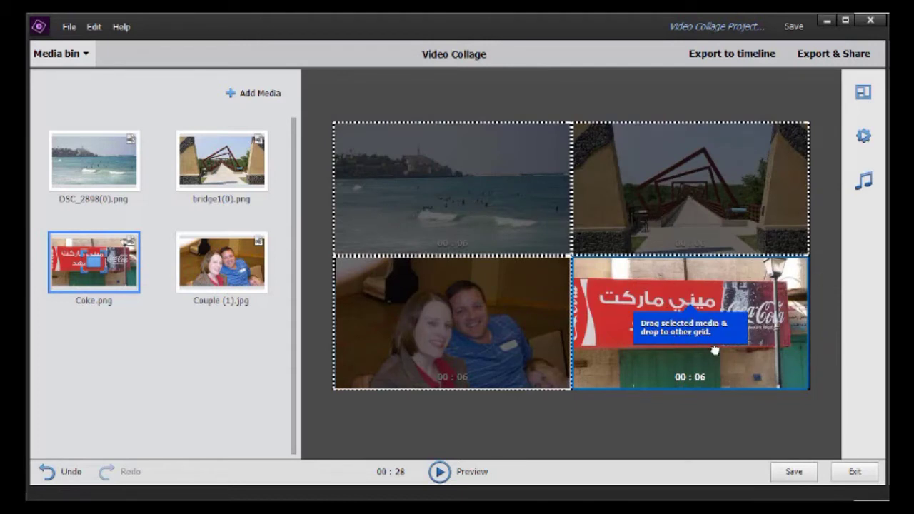
Swap the Coke photo into the top-left cell and zoom it onto the Coca-Cola bottle
{"action": "left_click_drag", "start_coordinate": [643, 303], "coordinate": [621, 302]}
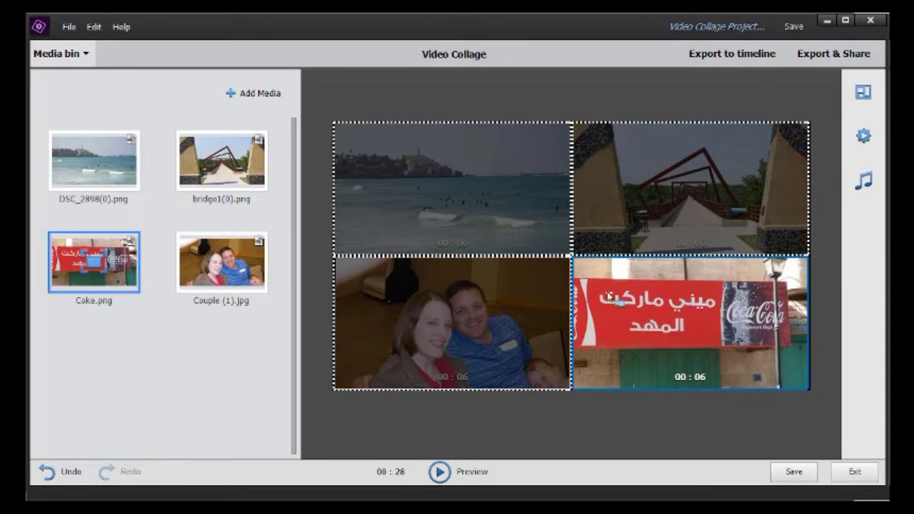
{"action": "left_click_drag", "start_coordinate": [430, 188], "coordinate": [427, 183]}
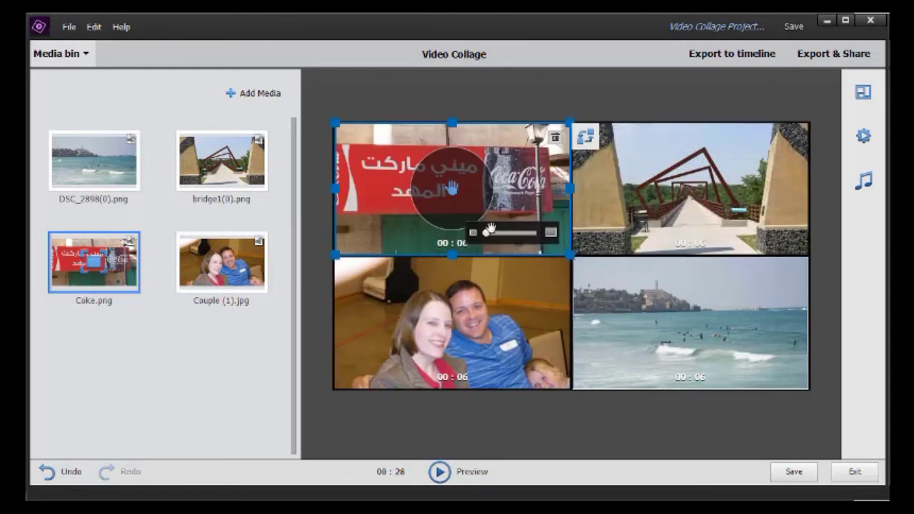
{"action": "mouse_move", "coordinate": [491, 239]}
{"action": "left_mouse_down"}
{"action": "mouse_move", "coordinate": [525, 236]}
{"action": "mouse_move", "coordinate": [486, 233]}
{"action": "mouse_move", "coordinate": [500, 234]}
{"action": "left_mouse_up"}
{"action": "left_click_drag", "start_coordinate": [449, 188], "coordinate": [231, 198]}
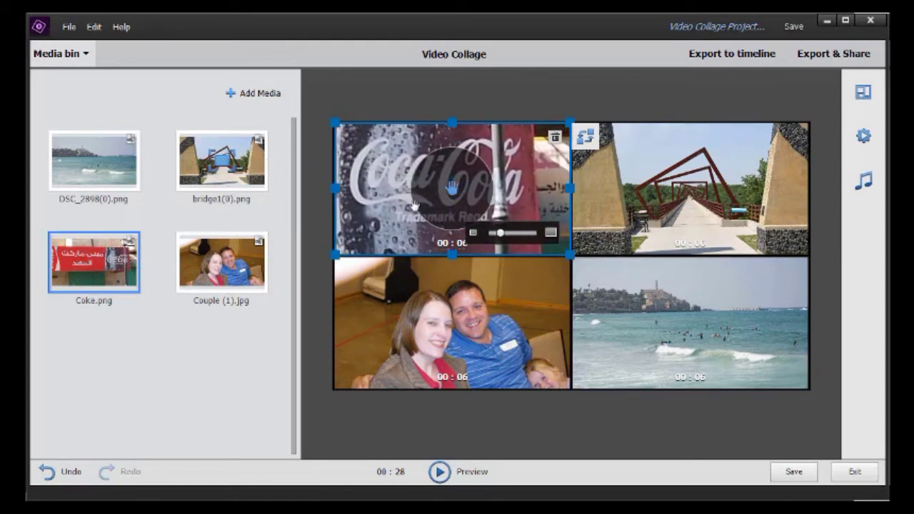
Zoom slightly into the bridge photo and pan it within its cell
{"action": "left_click", "coordinate": [697, 200]}
{"action": "left_click_drag", "start_coordinate": [725, 241], "coordinate": [738, 243]}
{"action": "left_click_drag", "start_coordinate": [685, 186], "coordinate": [704, 191]}
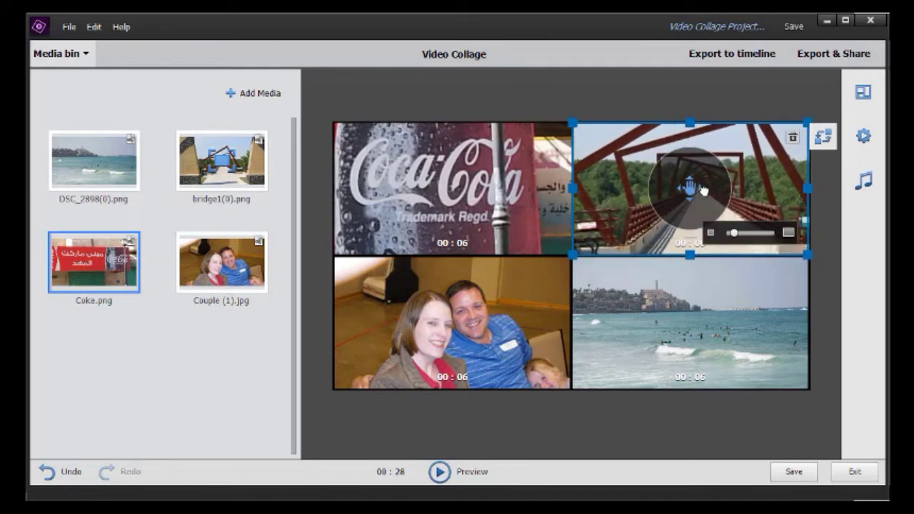
Shrink the bridge clip within its cell, then resize the beach clip back out to fill its cell
{"action": "left_click_drag", "start_coordinate": [576, 126], "coordinate": [615, 145]}
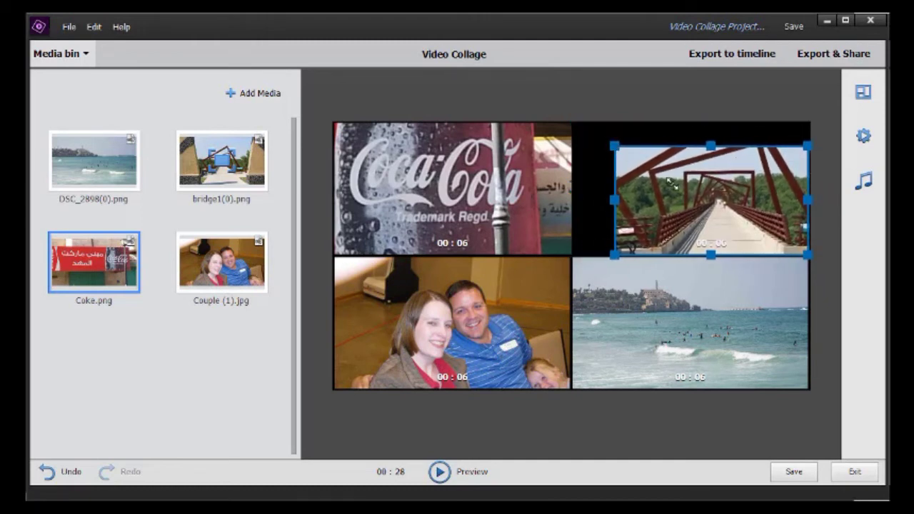
{"action": "mouse_move", "coordinate": [615, 145]}
{"action": "left_mouse_down"}
{"action": "mouse_move", "coordinate": [606, 140]}
{"action": "mouse_move", "coordinate": [615, 146]}
{"action": "left_mouse_up"}
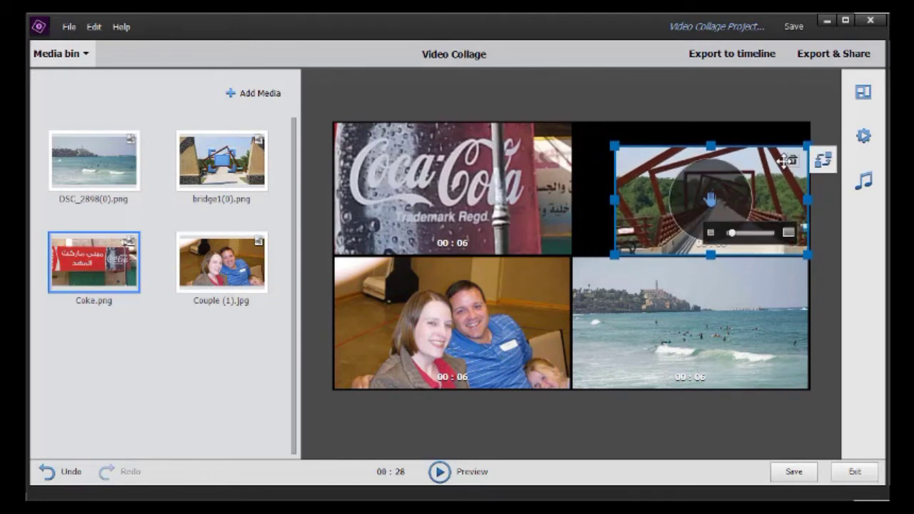
{"action": "left_click", "coordinate": [621, 286]}
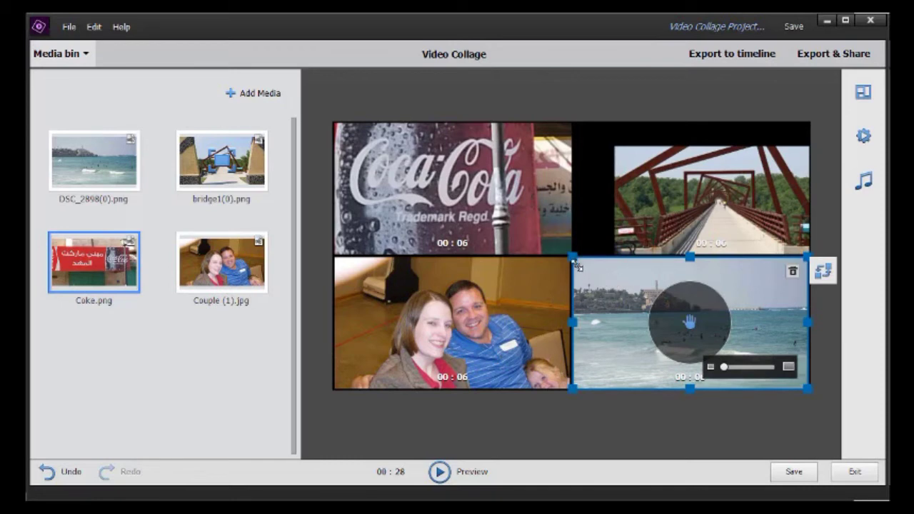
{"action": "left_click_drag", "start_coordinate": [573, 255], "coordinate": [614, 281]}
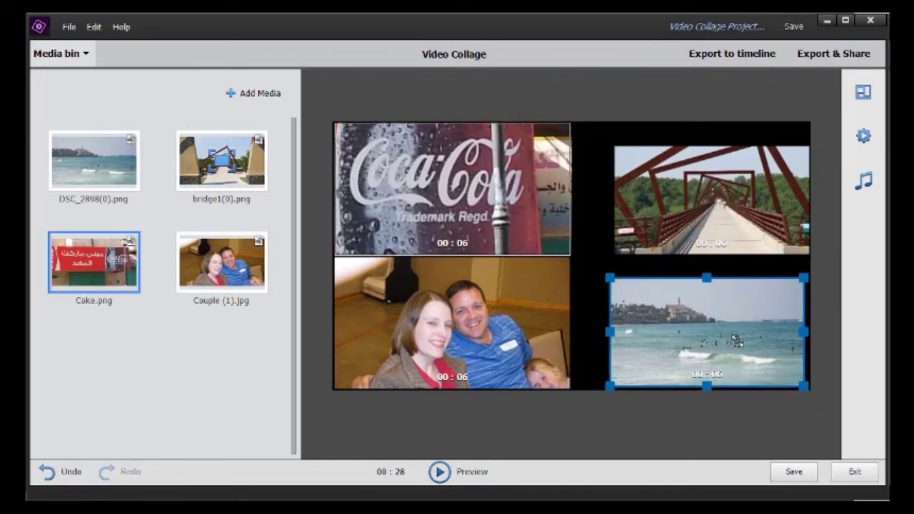
{"action": "mouse_move", "coordinate": [669, 286]}
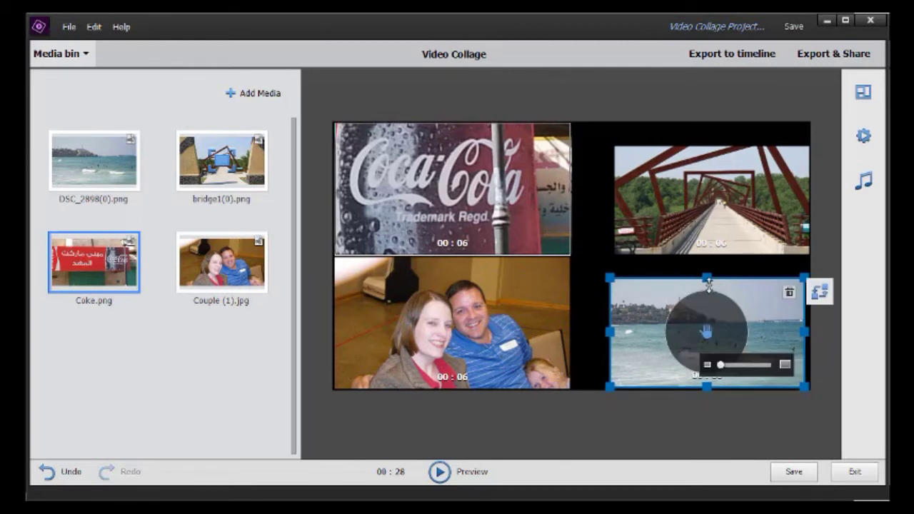
{"action": "left_click_drag", "start_coordinate": [609, 278], "coordinate": [572, 252]}
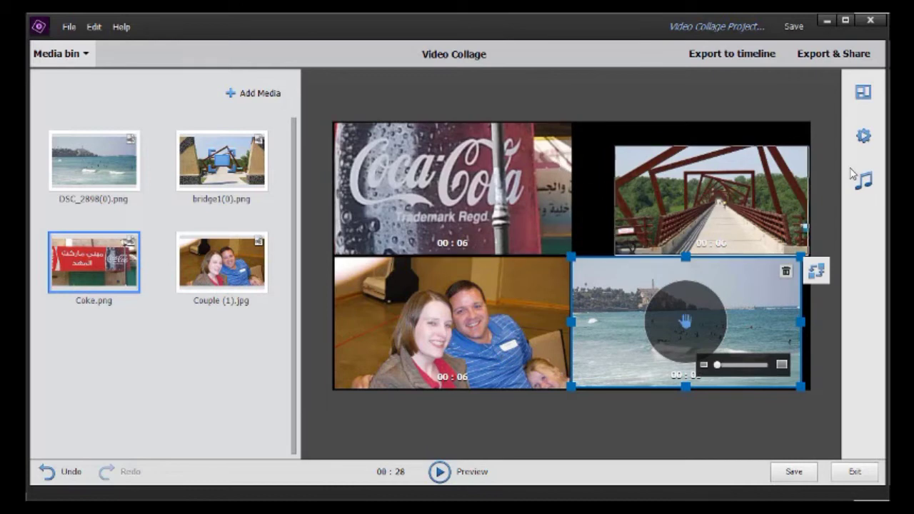
Apply the slide-in-from-edge template and confirm the template change
{"action": "left_click", "coordinate": [864, 136]}
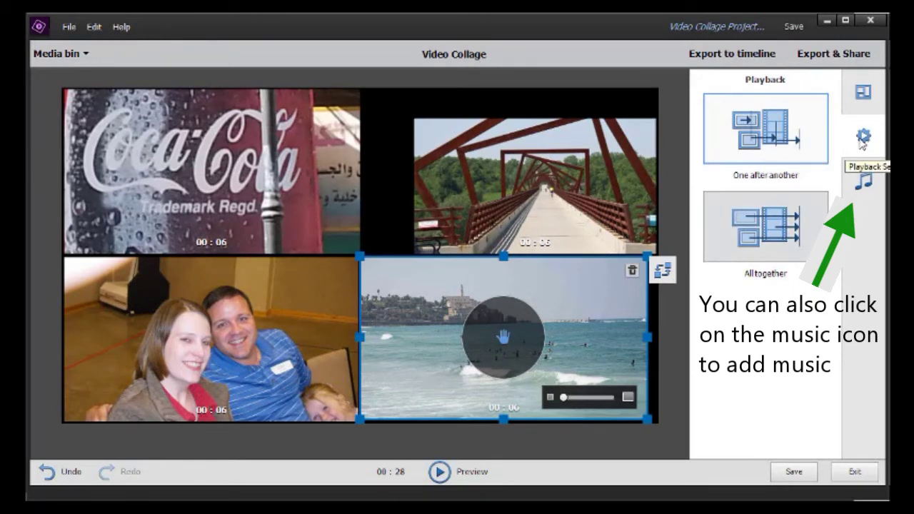
{"action": "left_click", "coordinate": [867, 96]}
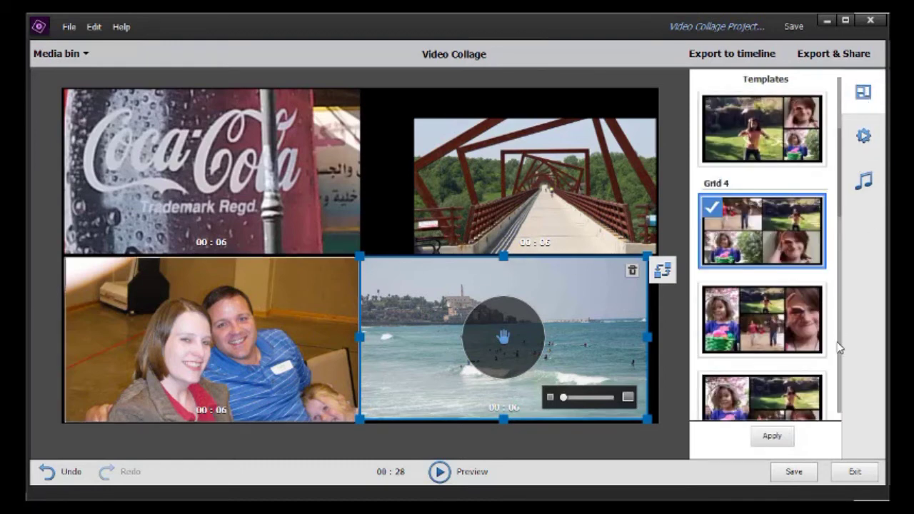
{"action": "left_click_drag", "start_coordinate": [841, 219], "coordinate": [841, 301]}
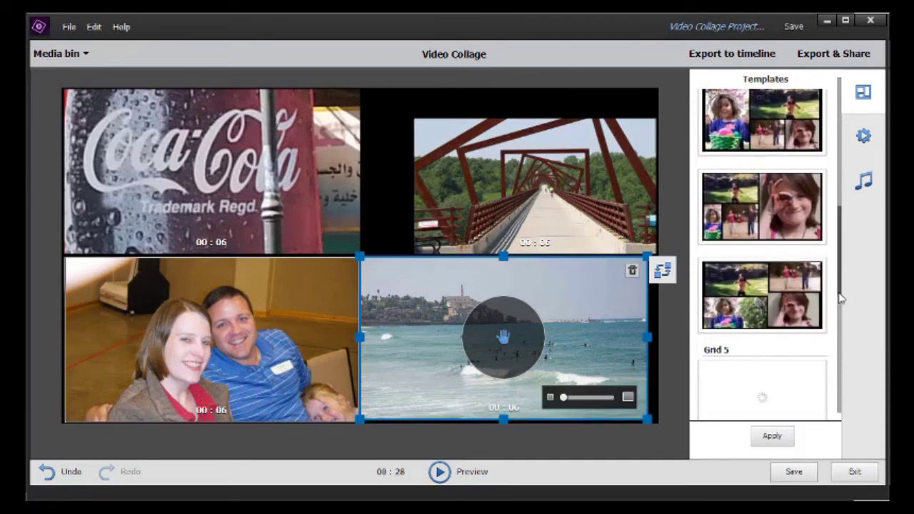
{"action": "left_click", "coordinate": [746, 215]}
{"action": "left_click", "coordinate": [768, 438]}
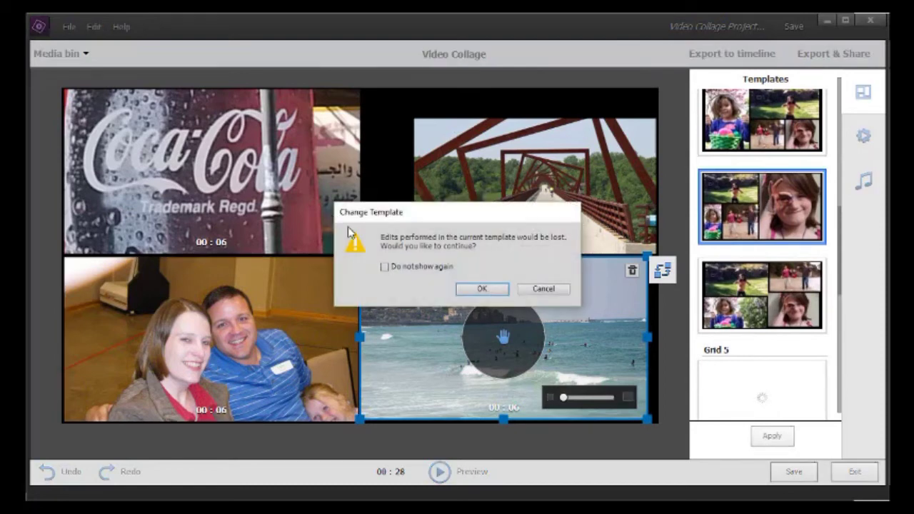
{"action": "left_click", "coordinate": [484, 290]}
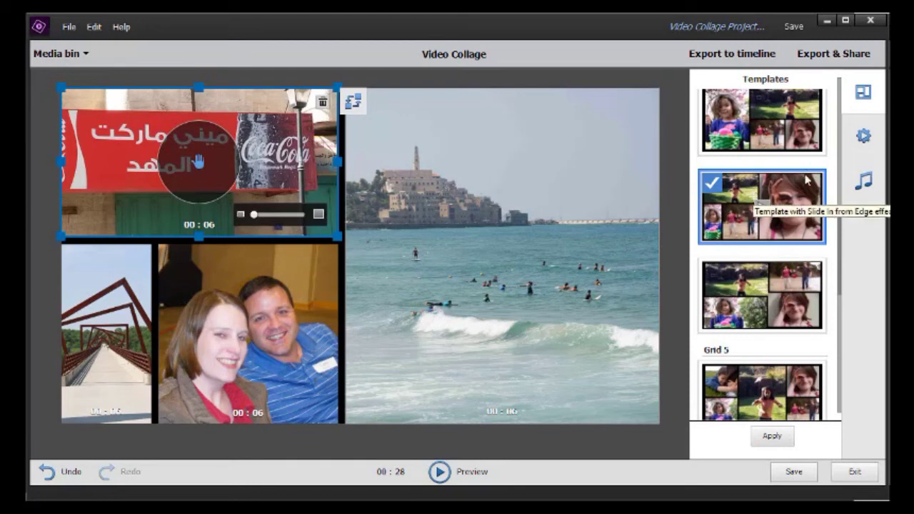
Apply the first template in the list and confirm, putting Coke large on the left
{"action": "left_click_drag", "start_coordinate": [840, 261], "coordinate": [844, 177]}
{"action": "left_click", "coordinate": [748, 150]}
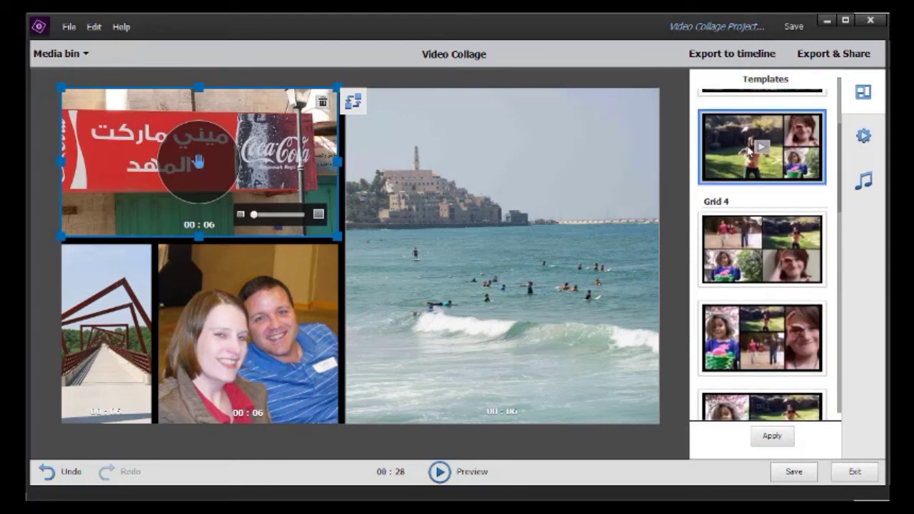
{"action": "left_click", "coordinate": [772, 436]}
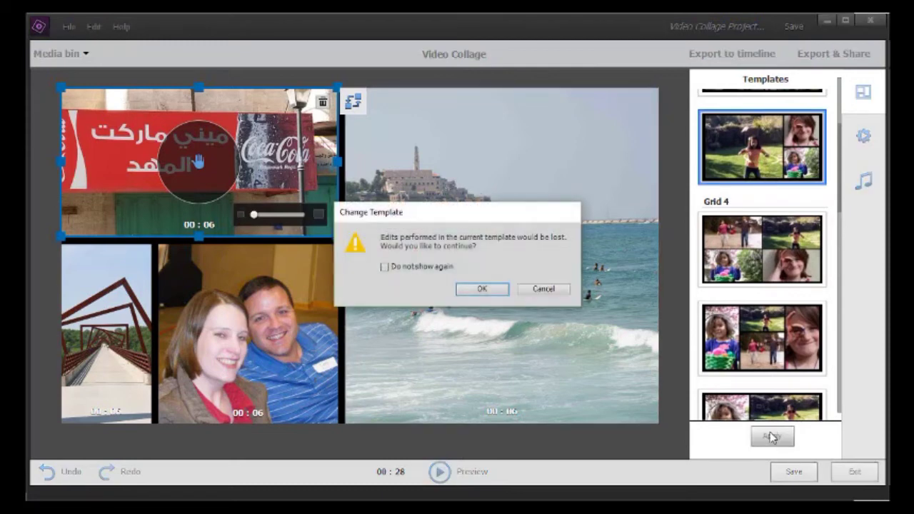
{"action": "left_click", "coordinate": [491, 291]}
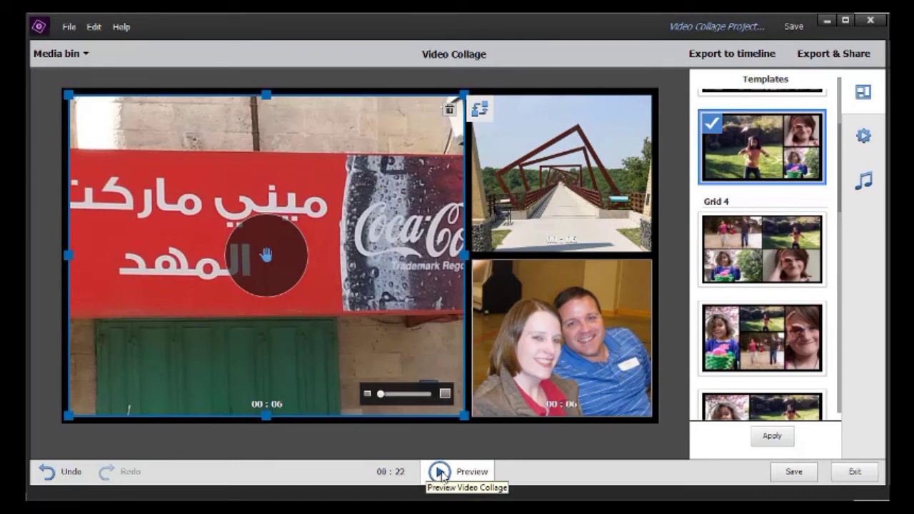
{"action": "left_click", "coordinate": [441, 473]}
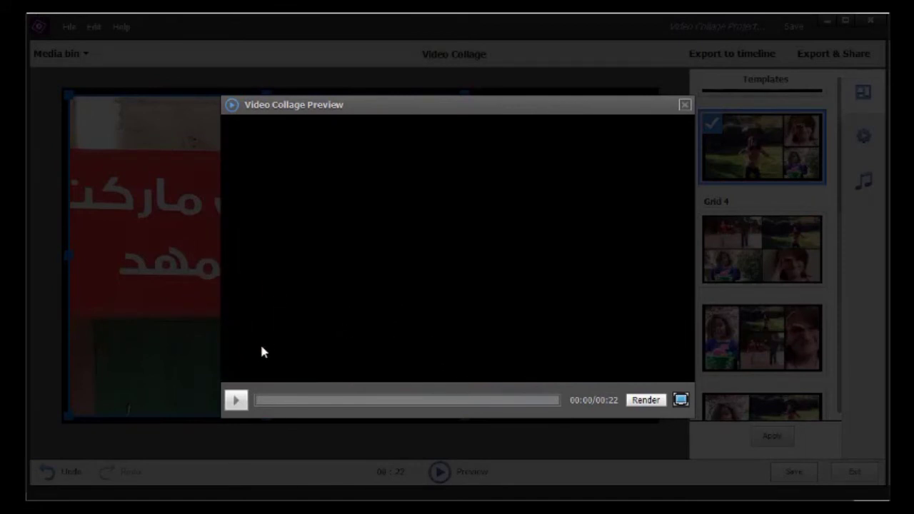
{"action": "left_click", "coordinate": [237, 400]}
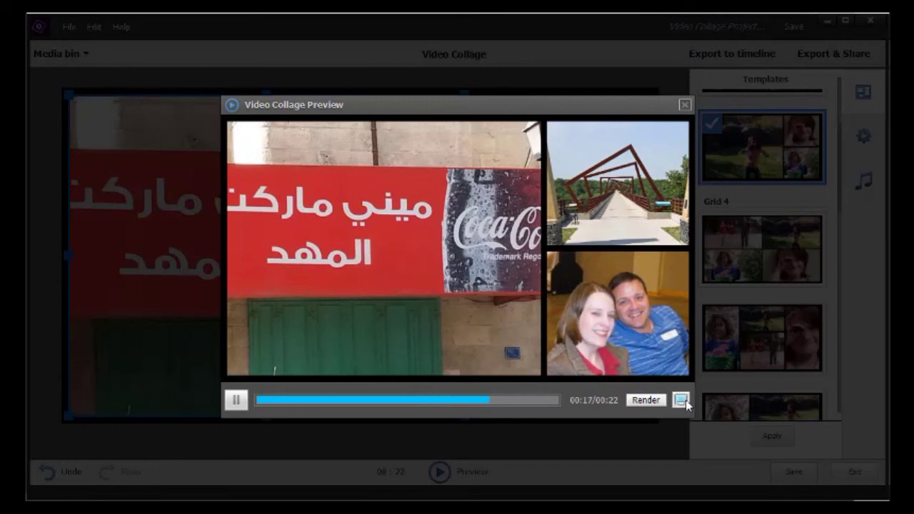
{"action": "left_click", "coordinate": [685, 105]}
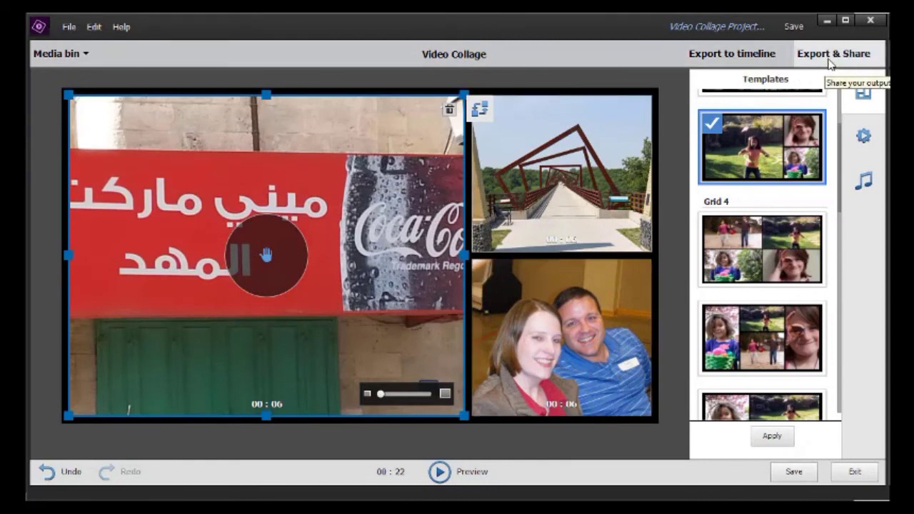
Export the collage to the timeline, dismiss the completion message, and exit the collage editor
{"action": "left_click", "coordinate": [733, 53]}
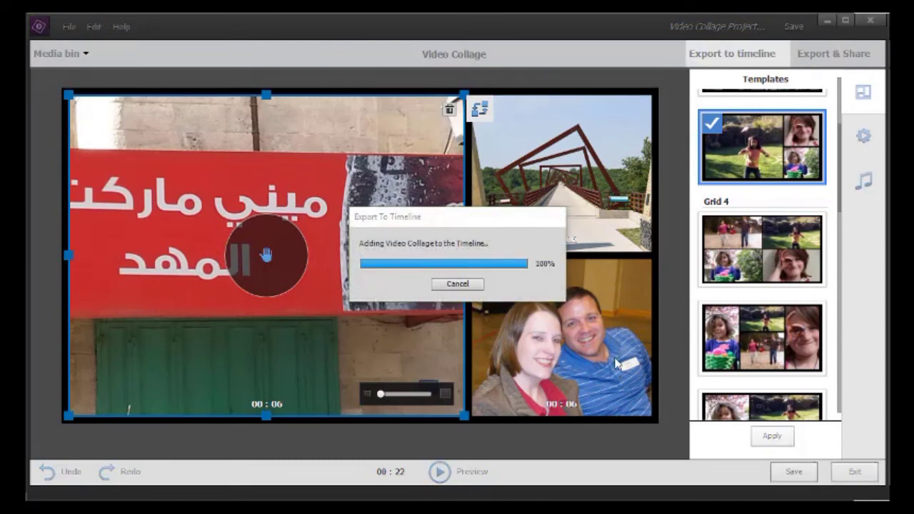
{"action": "left_click", "coordinate": [508, 274]}
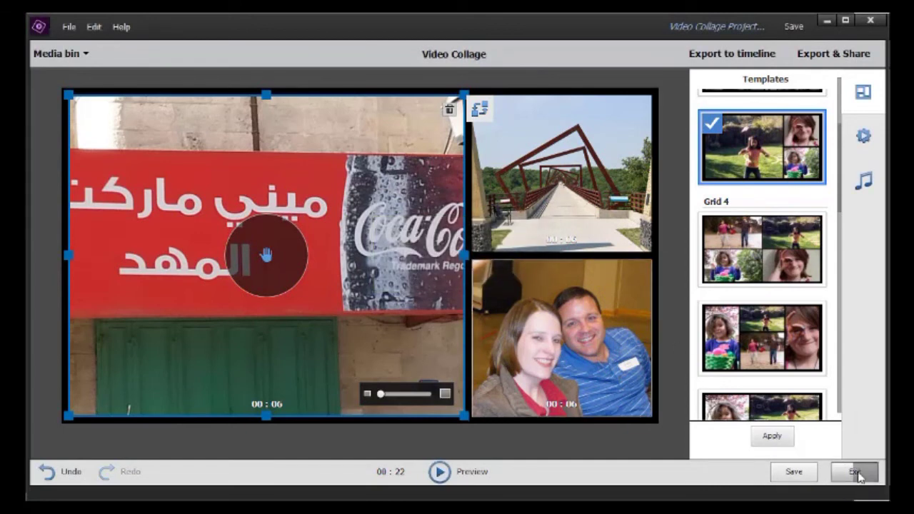
{"action": "left_click", "coordinate": [858, 474]}
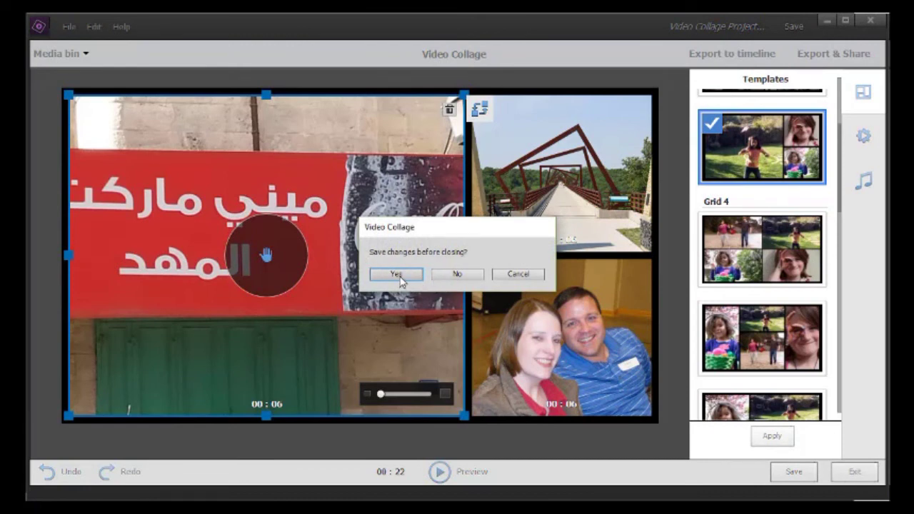
Discard the collage changes and play the new collage from the third clip on the Expert timeline
{"action": "left_click", "coordinate": [466, 277]}
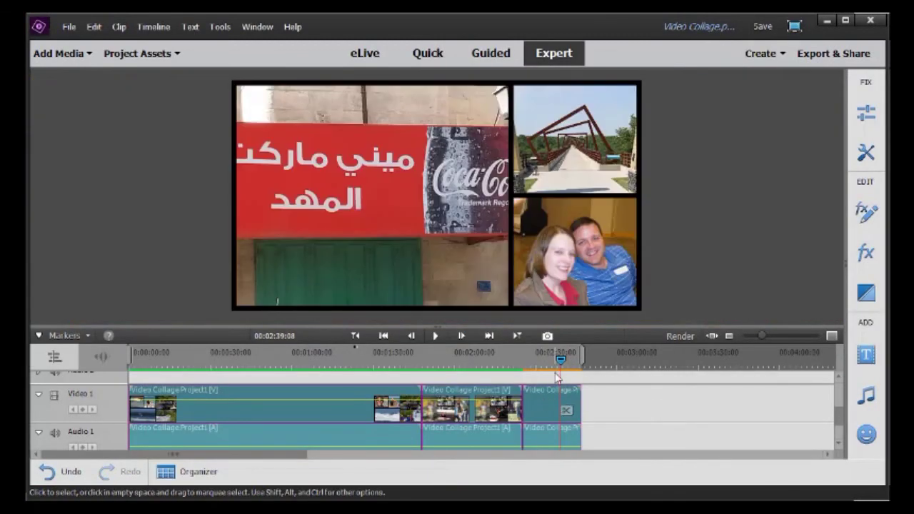
{"action": "left_click_drag", "start_coordinate": [557, 369], "coordinate": [526, 370]}
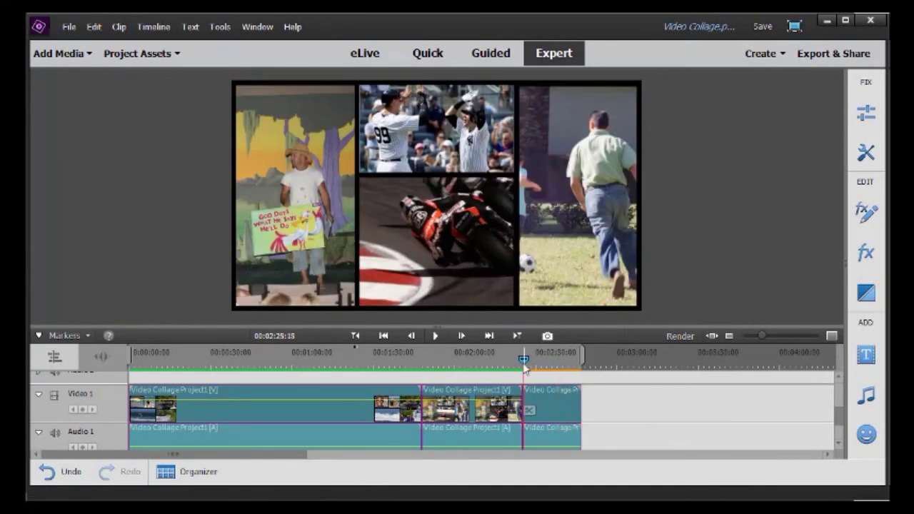
{"action": "left_click", "coordinate": [436, 336]}
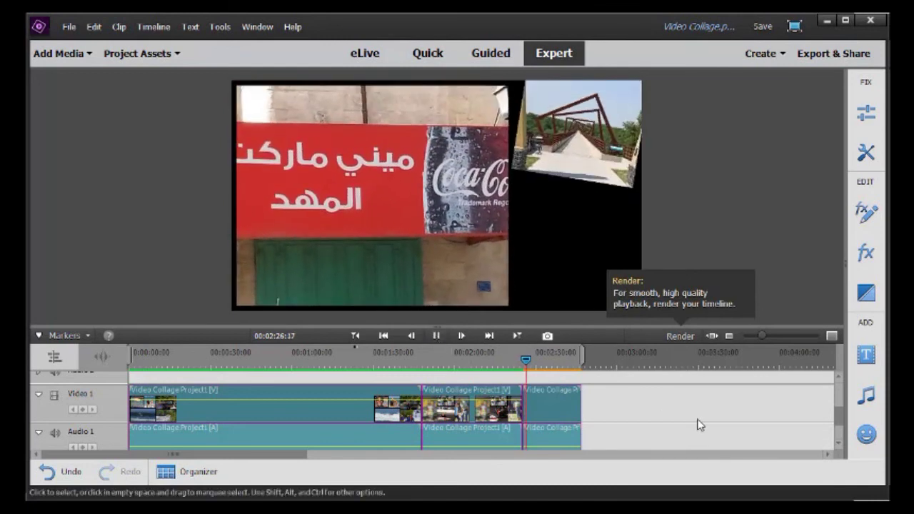